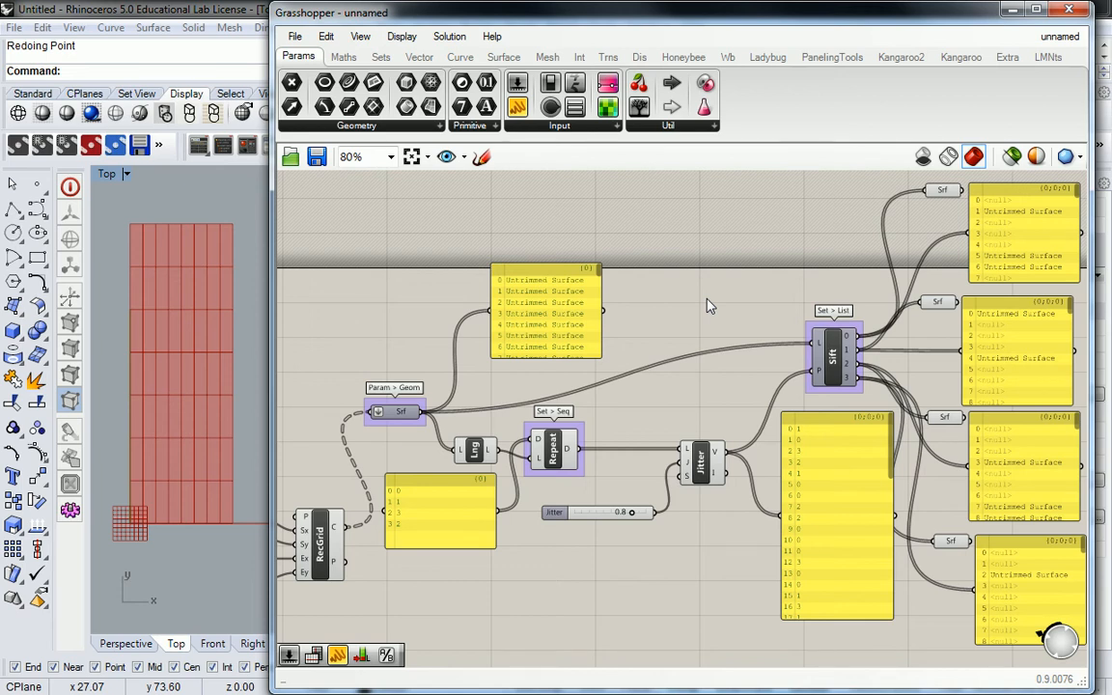
- Delete the four data panels connected to the Sift Pattern outputs
right_click_drag(845, 259, 654, 272)
left_click_drag(955, 253, 749, 608)
key("Delete")
- Move the four Srf parameters together farther away from the Sift Pattern component to free up canvas space
left_click_drag(799, 193, 743, 607)
scroll(754, 423, "down", 2)
left_click_drag(757, 434, 846, 463)
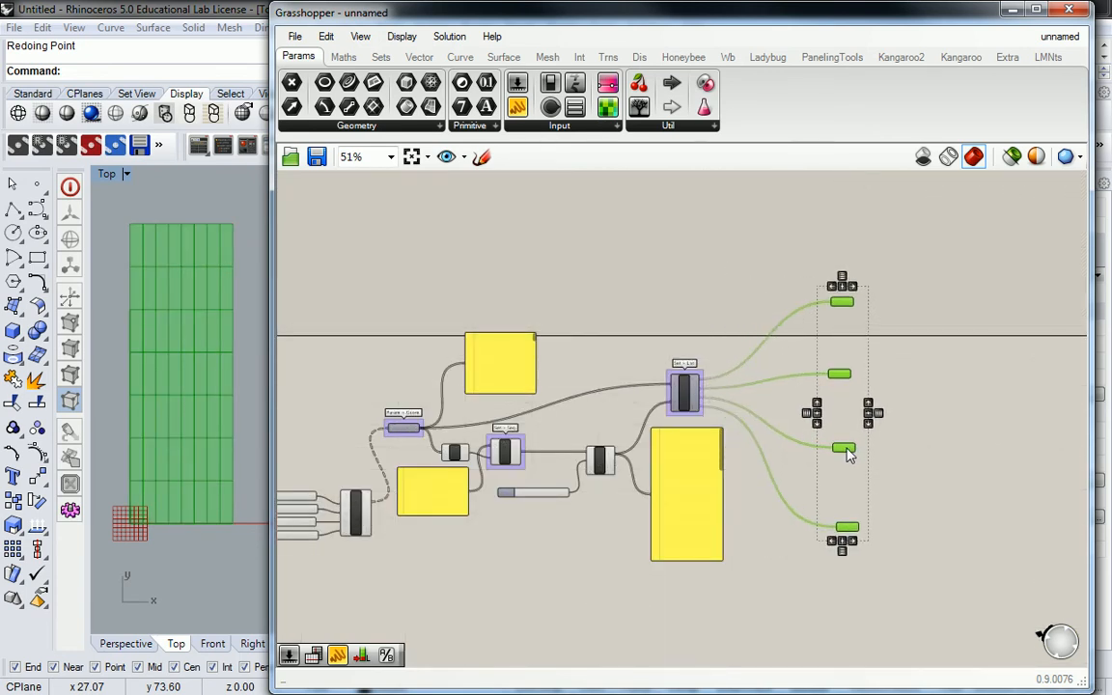
left_click(882, 442)
scroll(882, 442, "up", 3)
right_click_drag(886, 422, 817, 429)
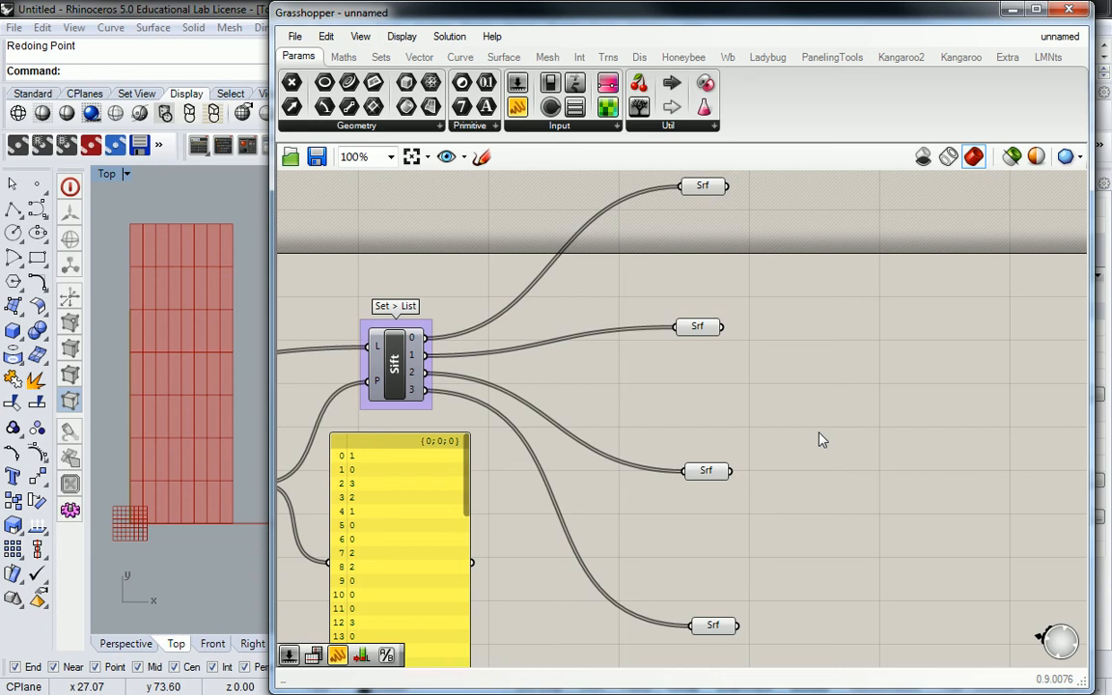
- Inspect the data held by the first Srf parameter and look over the available List components
left_click(703, 187)
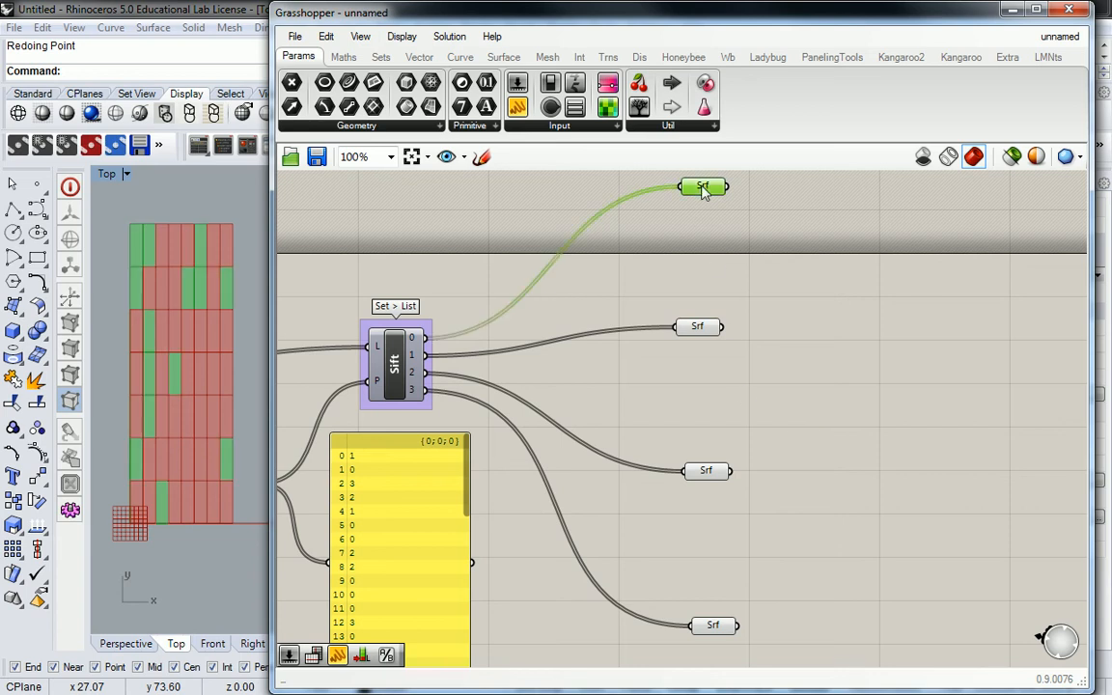
mouse_move(703, 191)
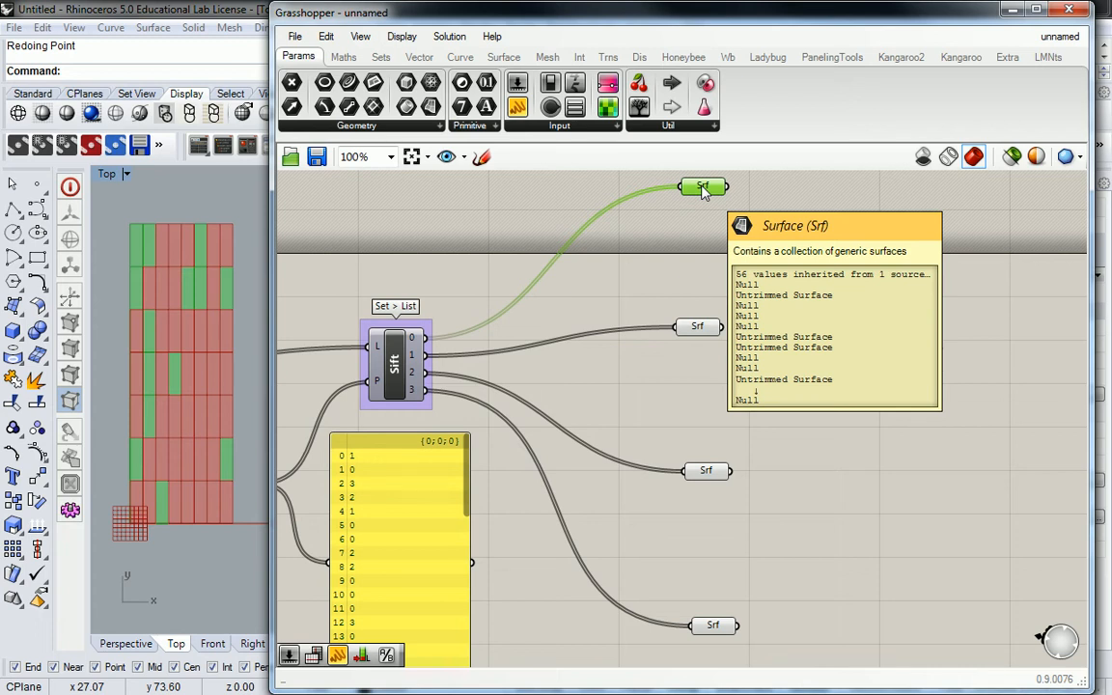
left_click(381, 56)
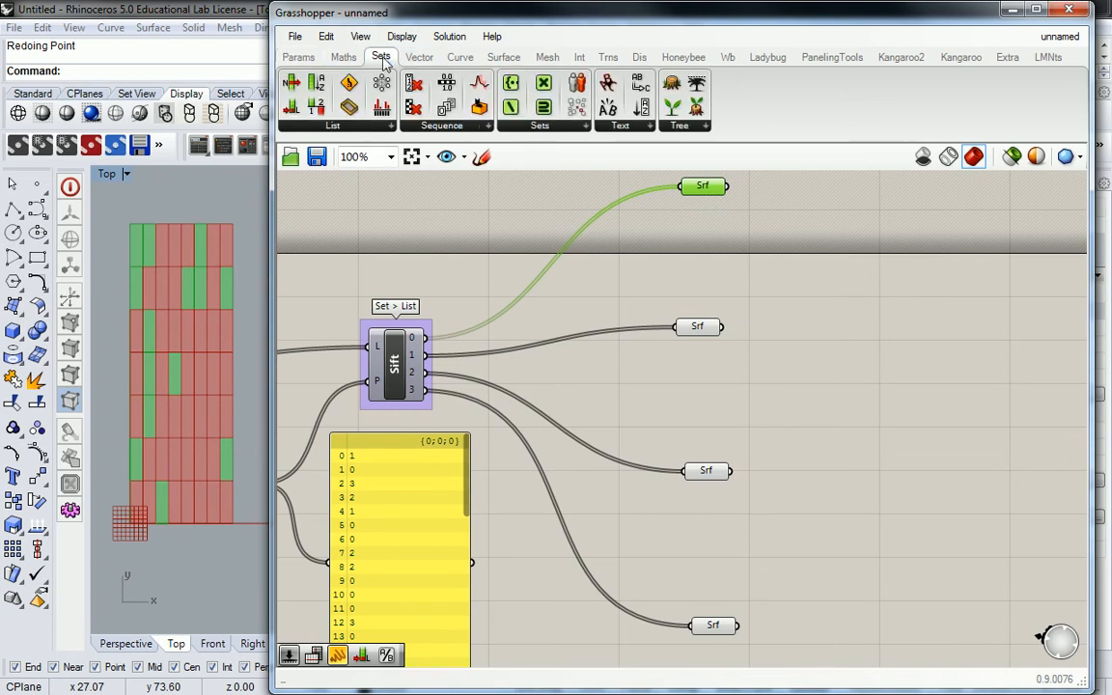
left_click(391, 127)
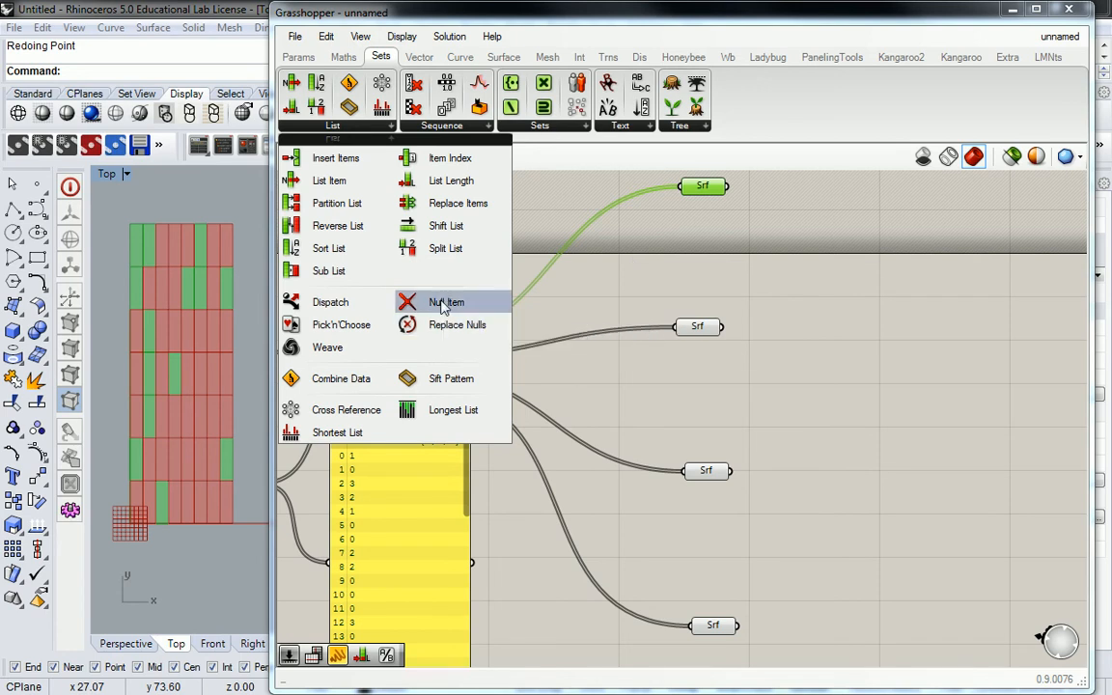
left_click(616, 292)
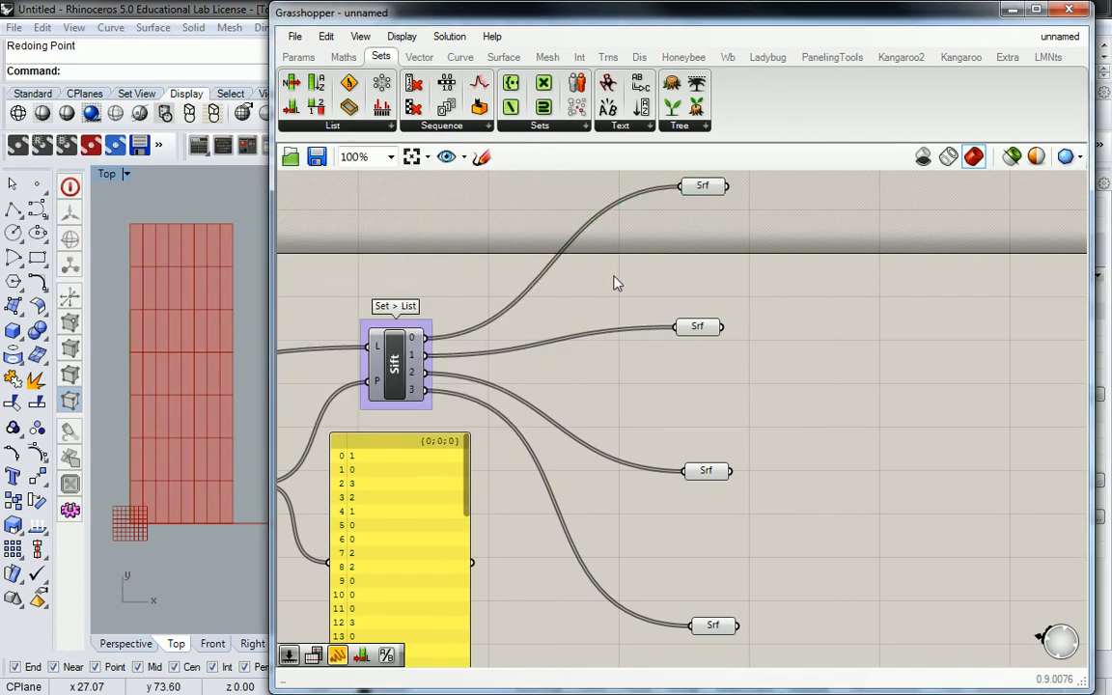
- Add an Extrude component and connect the first Srf parameter to its base input
scroll(695, 285, "down", 2)
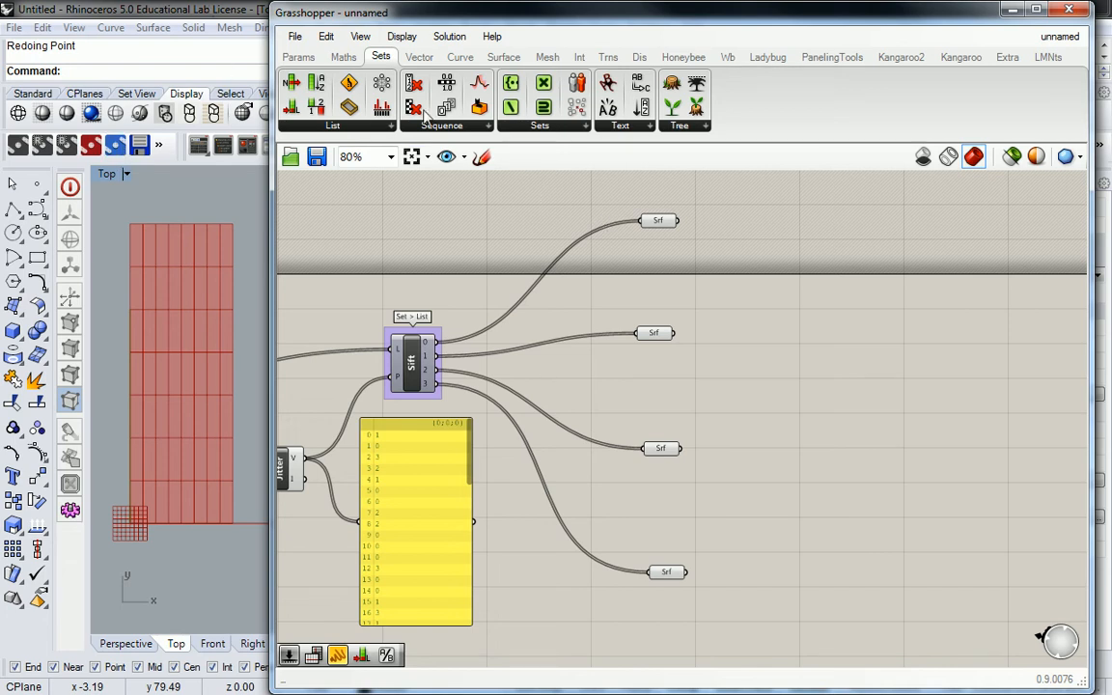
left_click(499, 58)
left_click(484, 125)
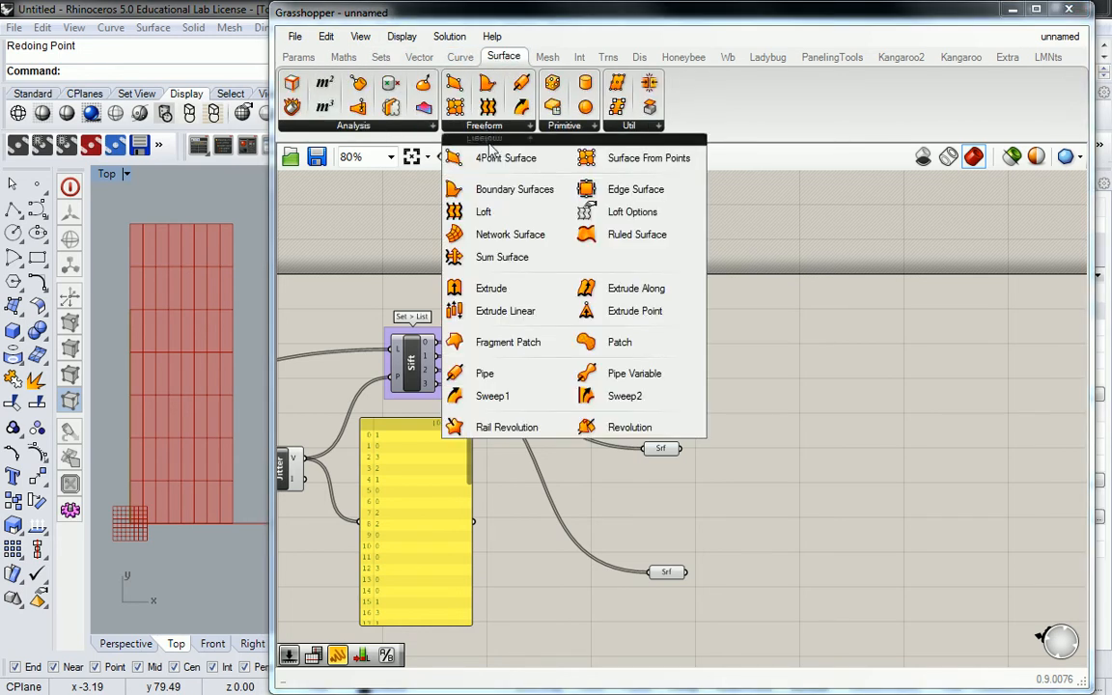
left_click(492, 290)
left_click(802, 384)
left_click_drag(801, 384, 826, 296)
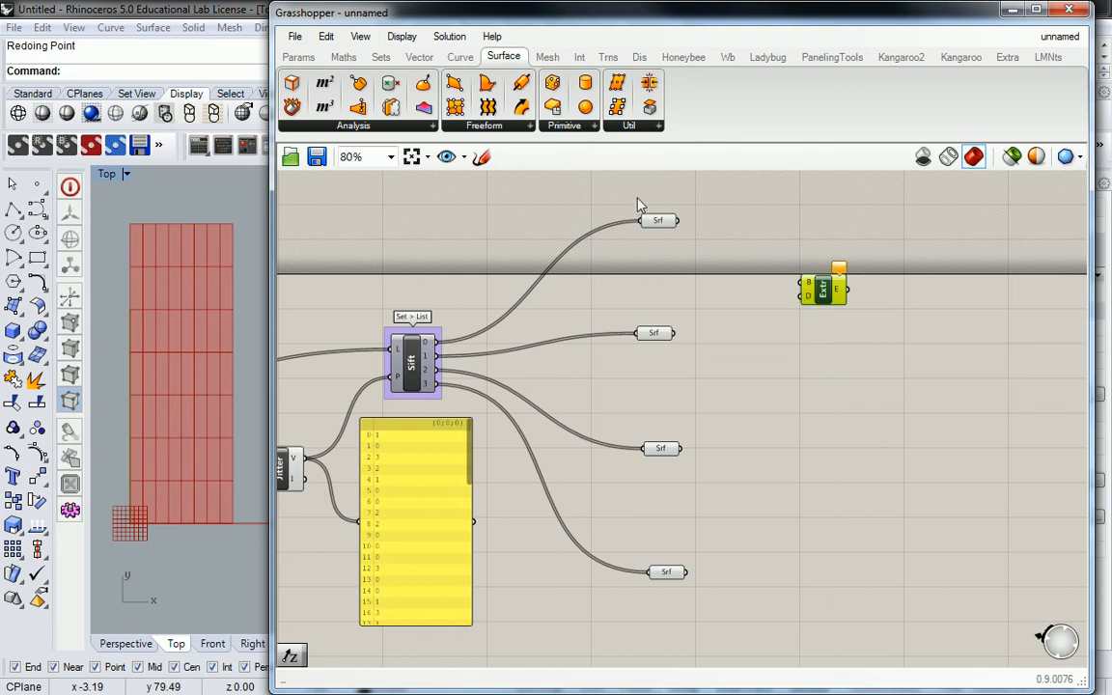
left_click(670, 223)
left_click_drag(680, 223, 819, 259)
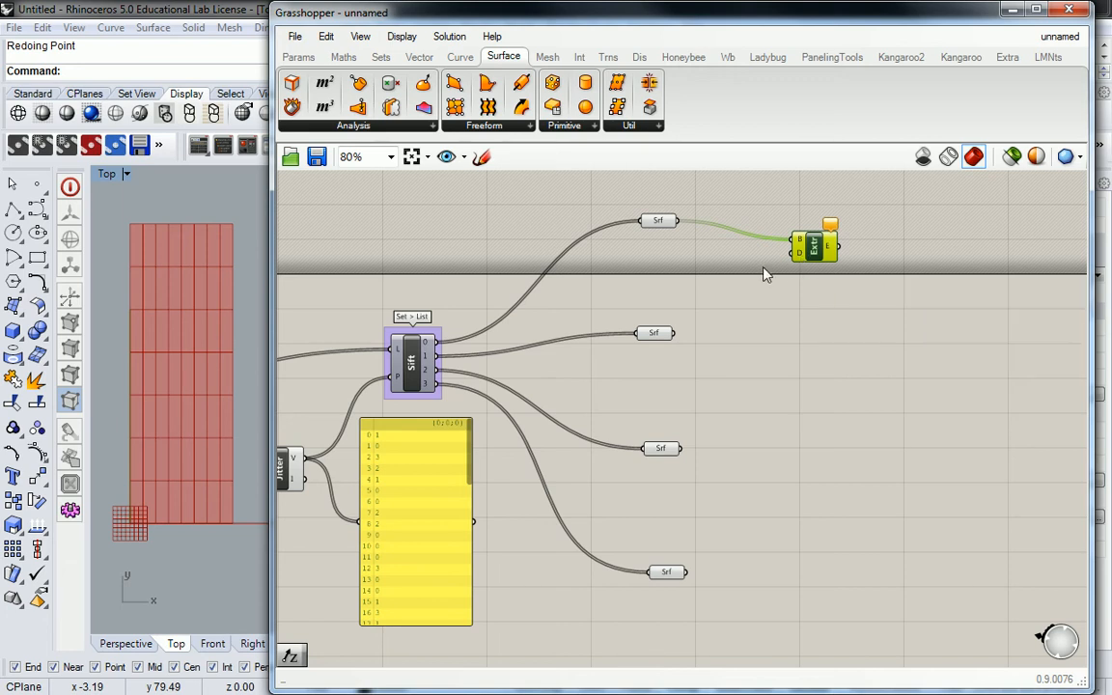
- Add a Unit Z vector and connect it to the Extrude component's direction input
left_click(419, 57)
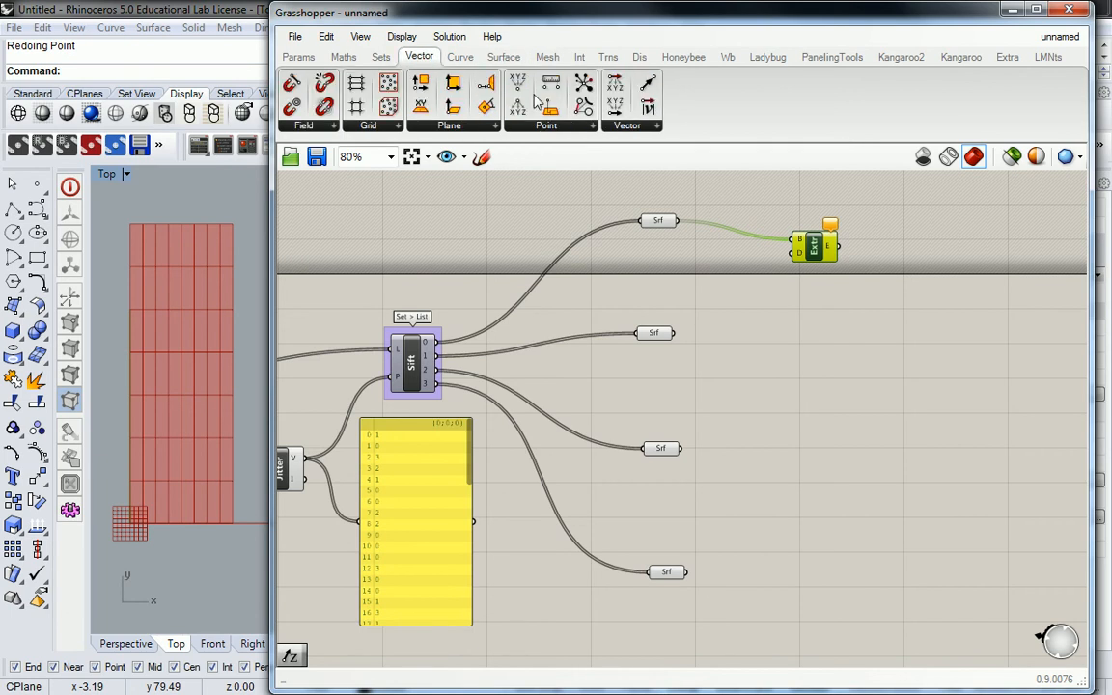
left_click(641, 128)
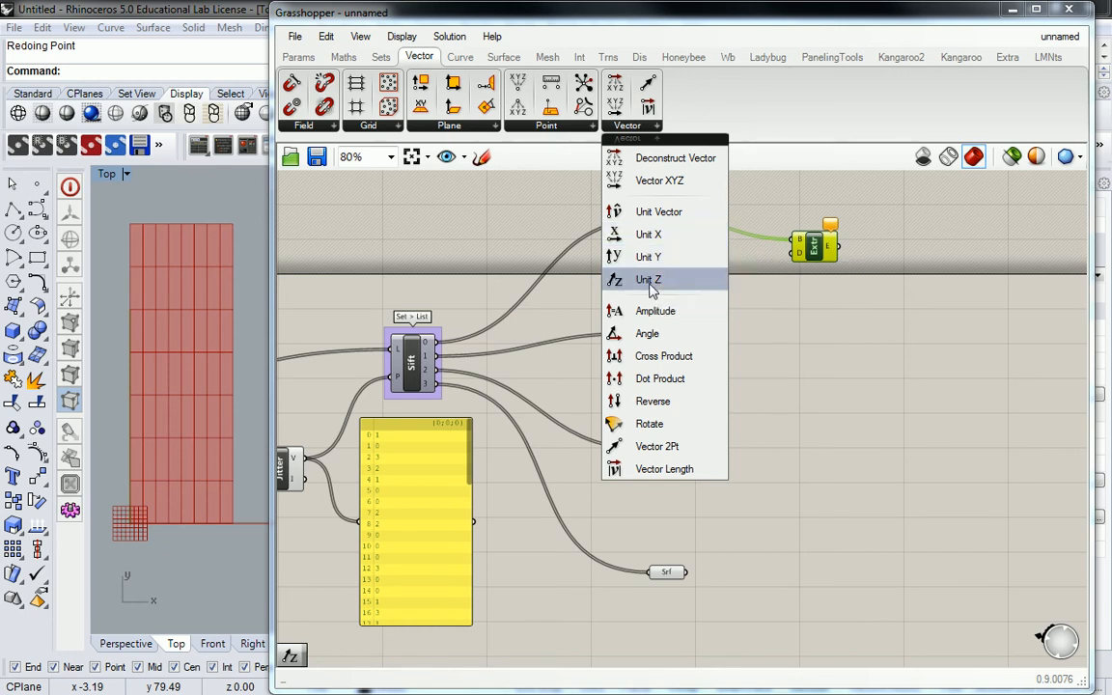
left_click(616, 285)
left_click(760, 287)
left_click(758, 284)
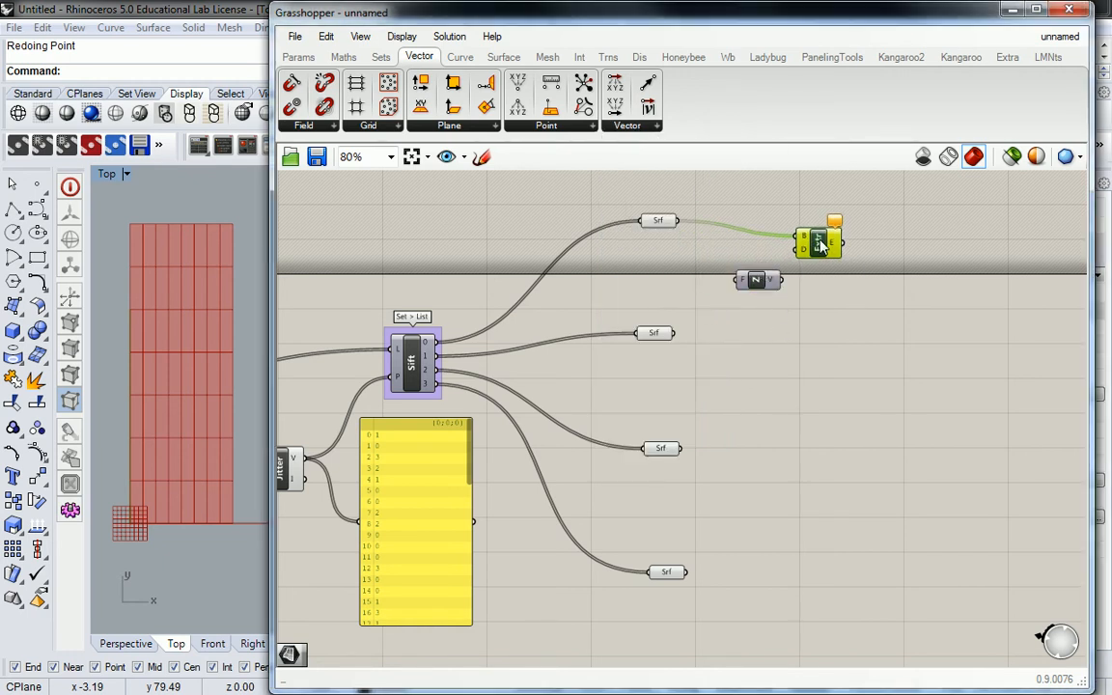
left_click_drag(756, 281, 800, 249)
- Narrow the Grasshopper window and maximize the Perspective viewport to show the extrusions in 3D
left_click_drag(272, 182, 615, 184)
double_click(108, 177)
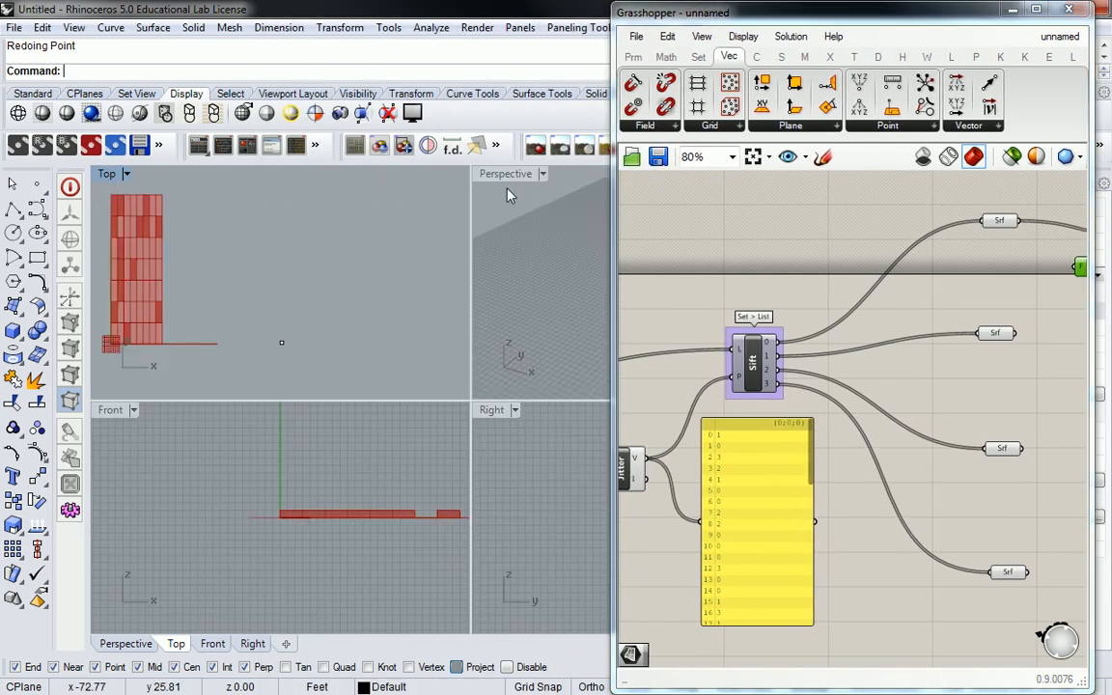
double_click(496, 174)
right_click_drag(539, 285, 303, 346)
- Add a number slider to the Unit Z factor input and set it to 1.1
right_click_drag(839, 242, 658, 245)
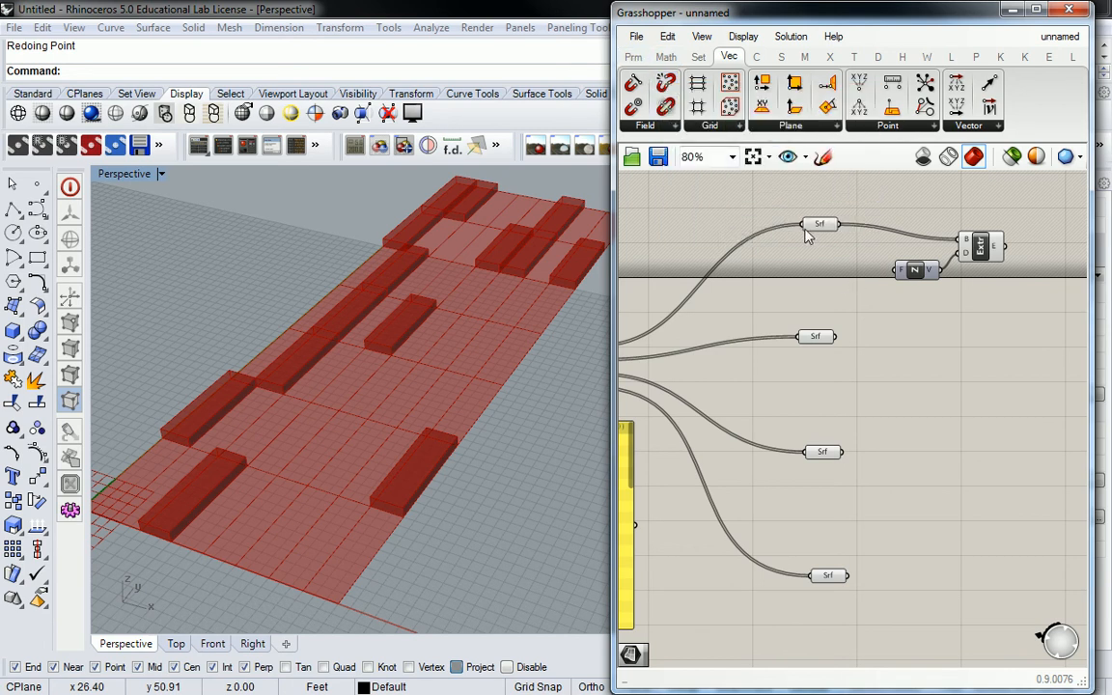
double_click(821, 270)
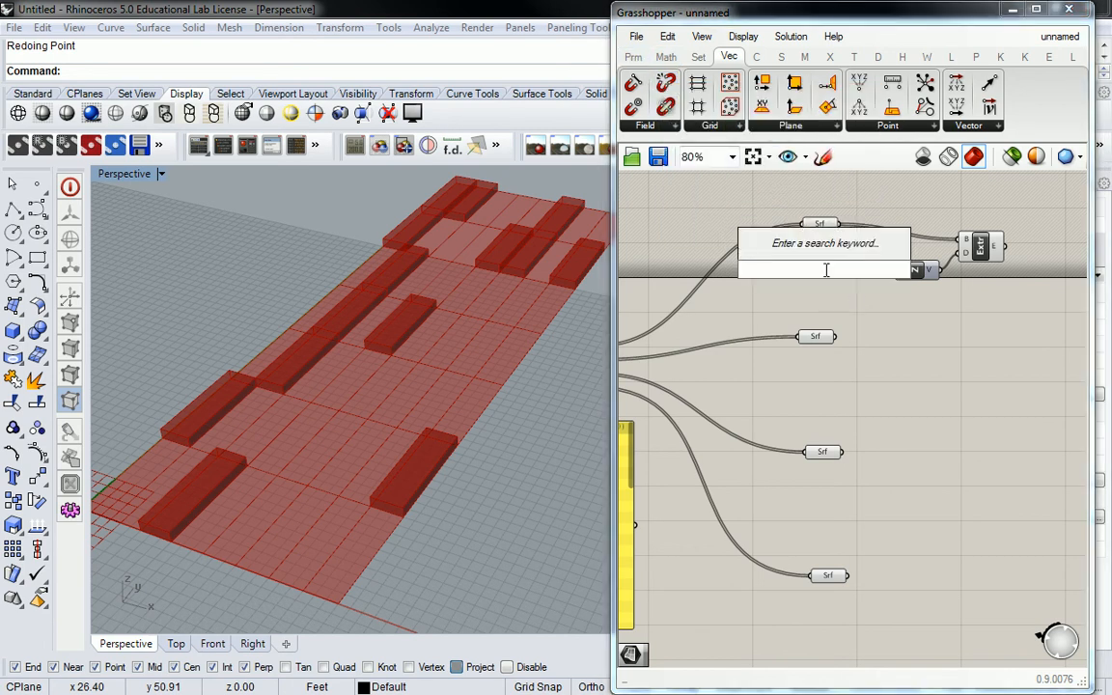
type("0")
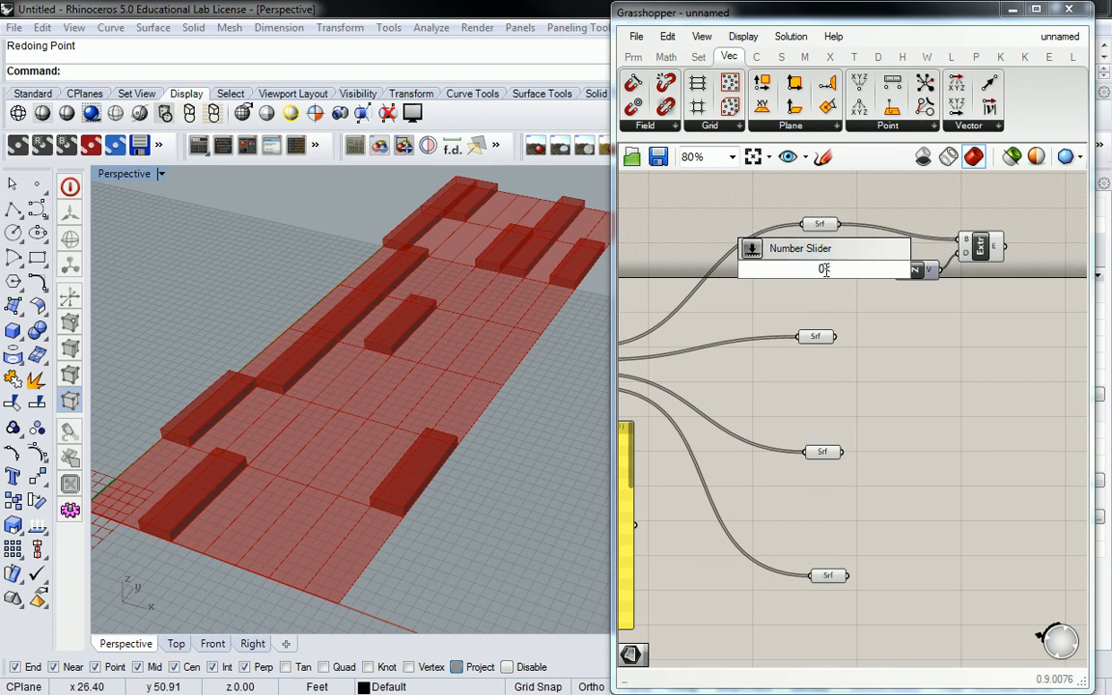
type("<10")
key("Return")
left_click(858, 273)
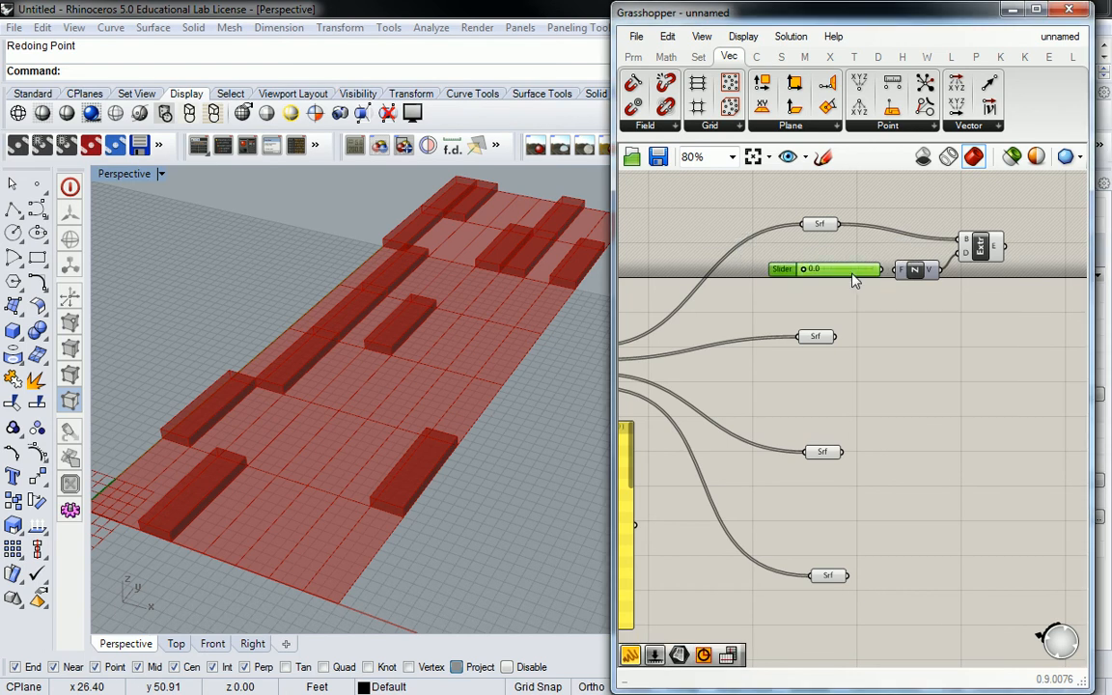
left_click_drag(876, 269, 901, 276)
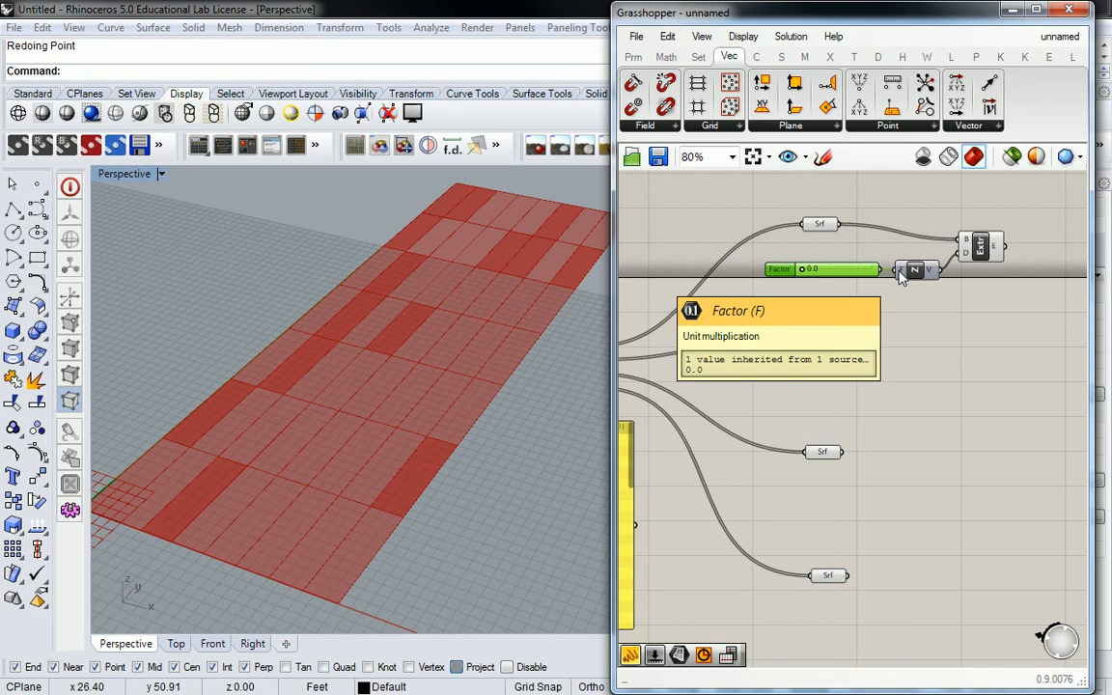
left_click_drag(804, 273, 819, 294)
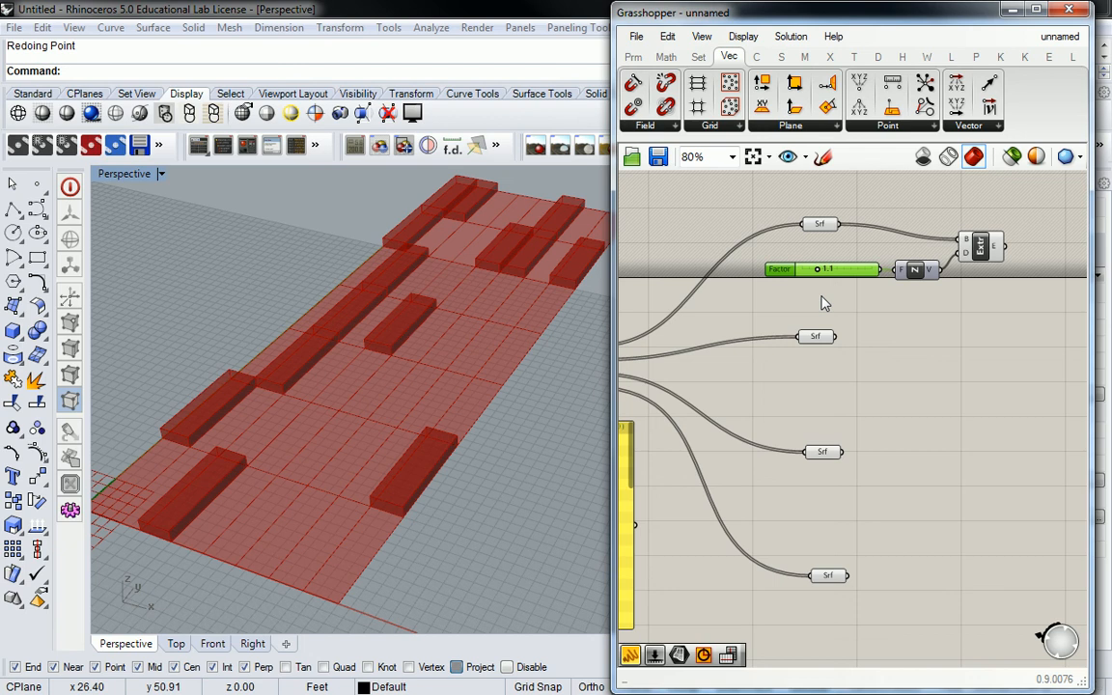
- Copy the factor slider, Unit Z and Extrude group three times, placing one copy beside each remaining Srf parameter
left_click_drag(1028, 292, 873, 265)
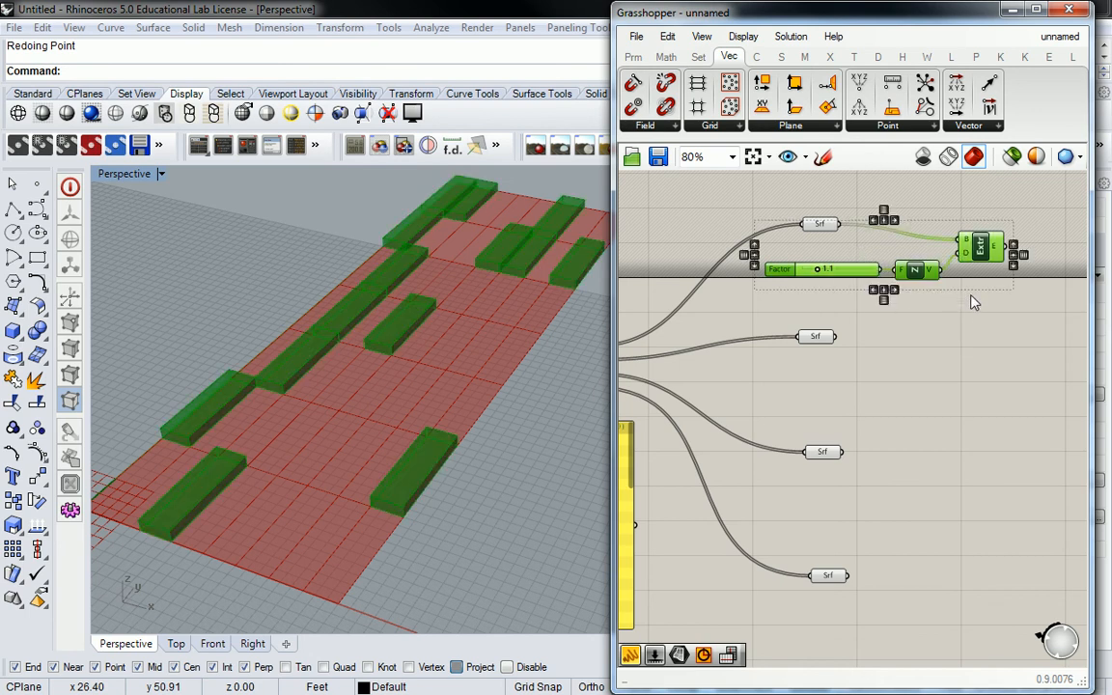
key("ctrl+c")
key("ctrl+v")
left_click_drag(992, 258, 994, 349)
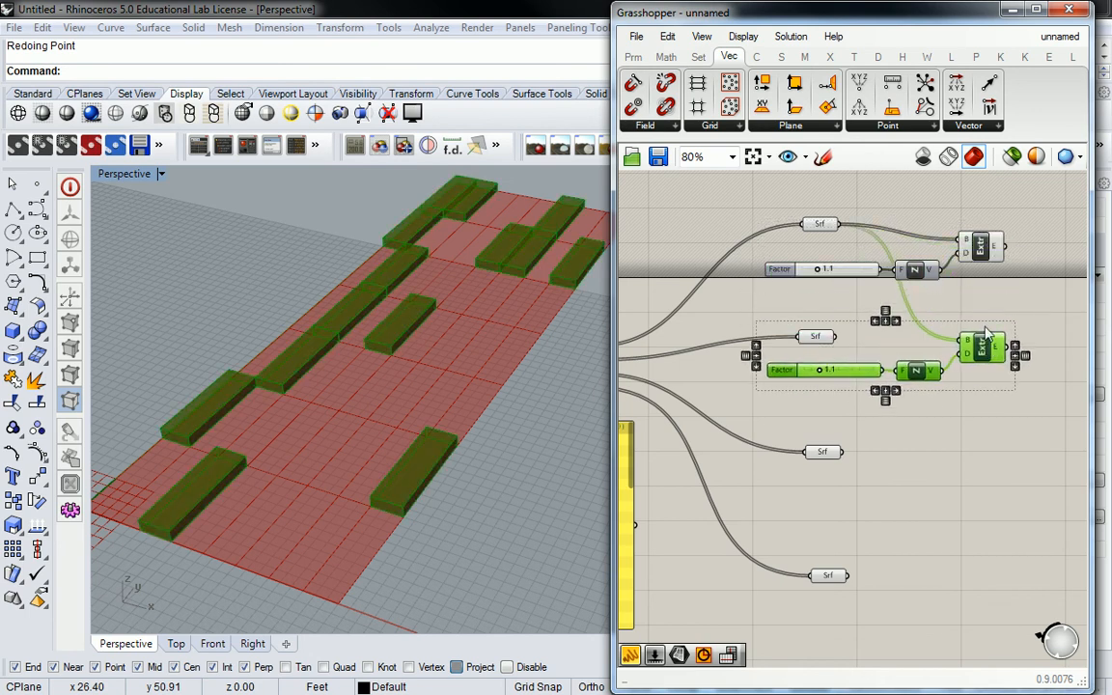
key("ctrl+v")
left_click_drag(994, 260, 983, 463)
key("ctrl+v")
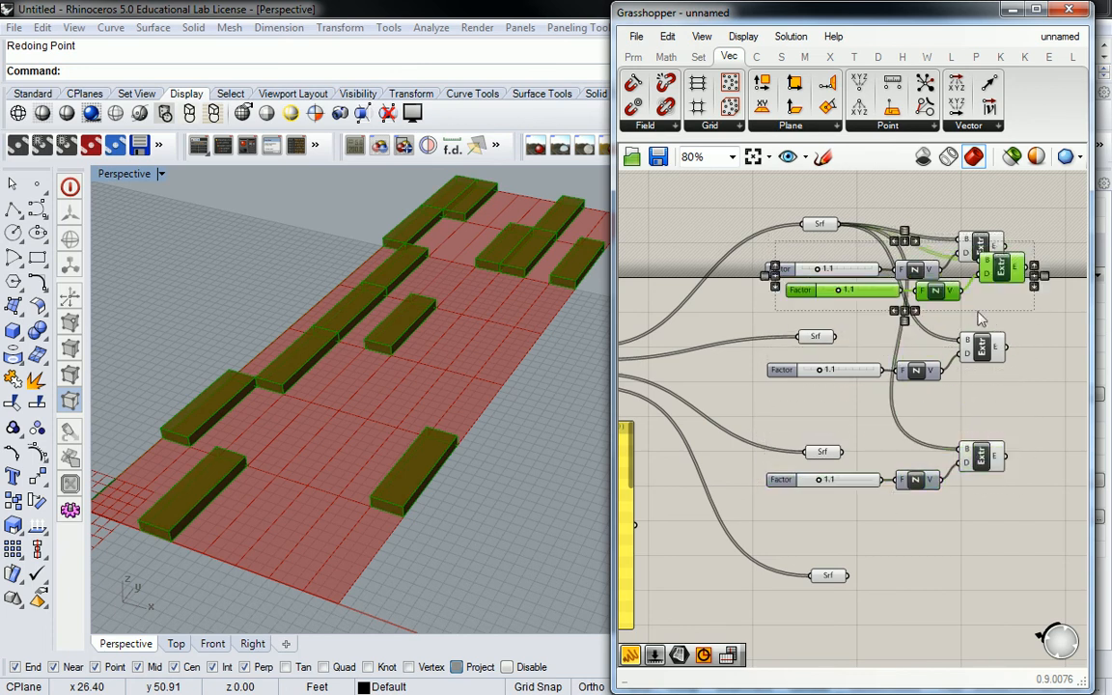
left_click_drag(993, 260, 989, 585)
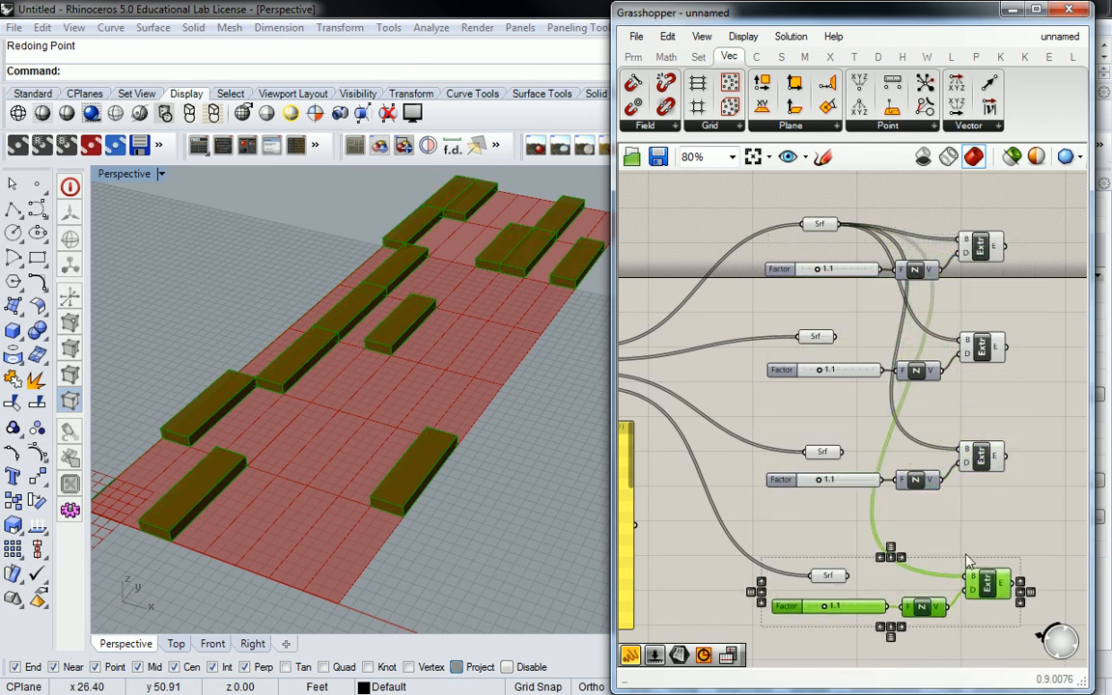
left_click(874, 331)
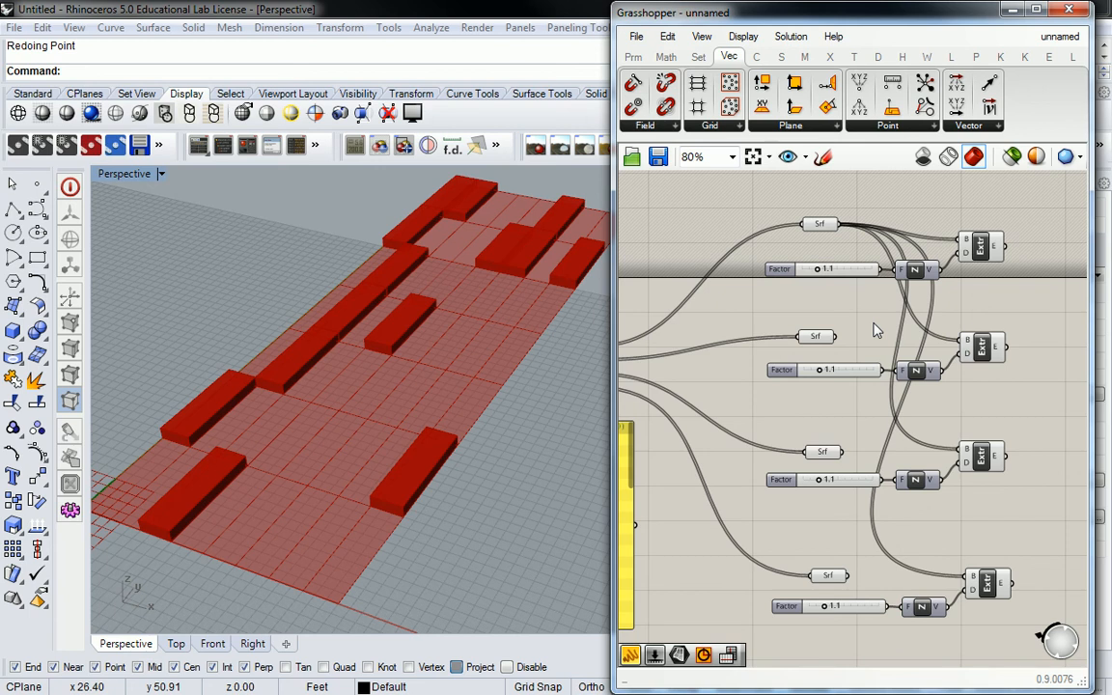
- Connect the second, third and fourth Srf parameters to the base inputs of their copied Extrude components, replacing the first Srf connection
left_click(819, 225)
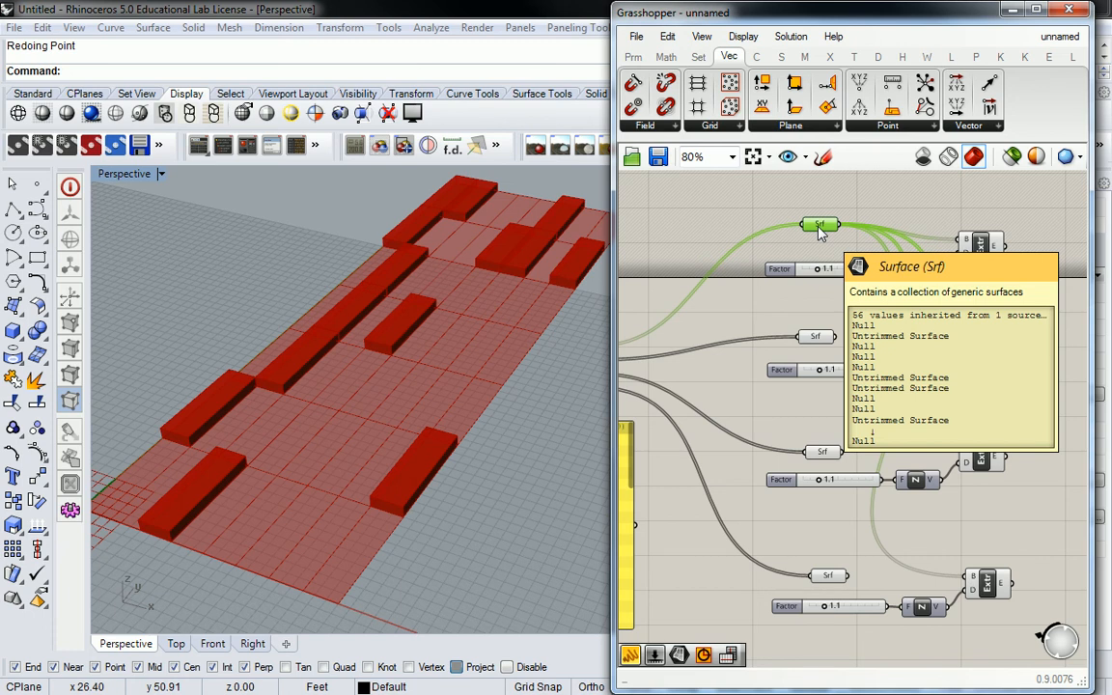
left_click(854, 318)
left_click(817, 339)
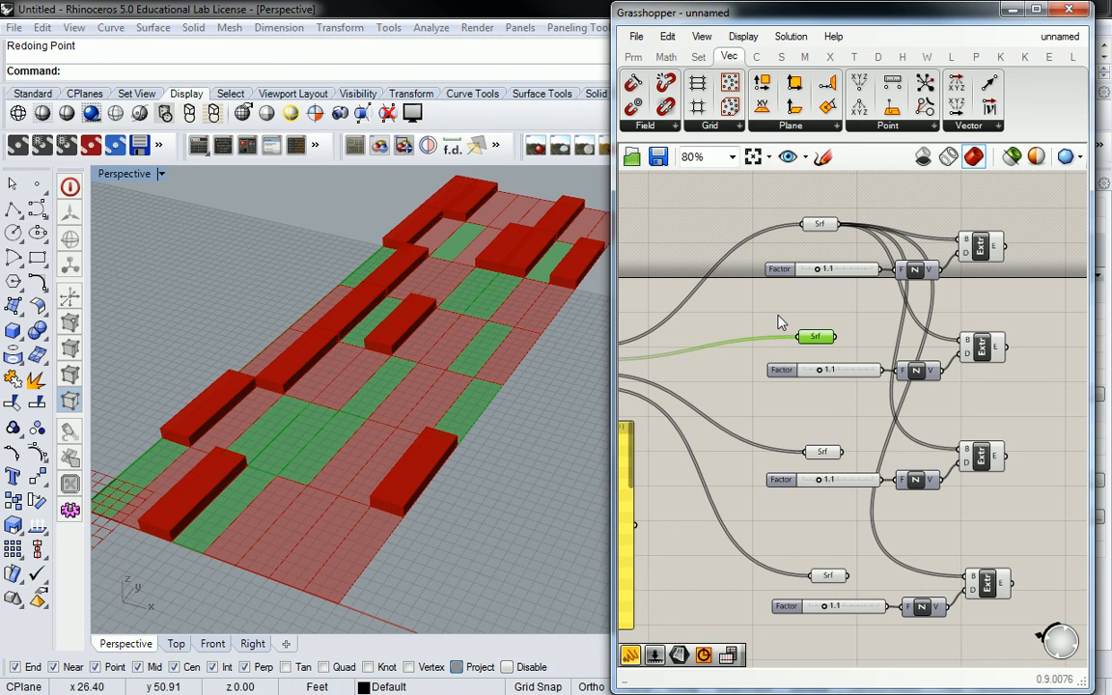
left_click_drag(836, 336, 967, 338)
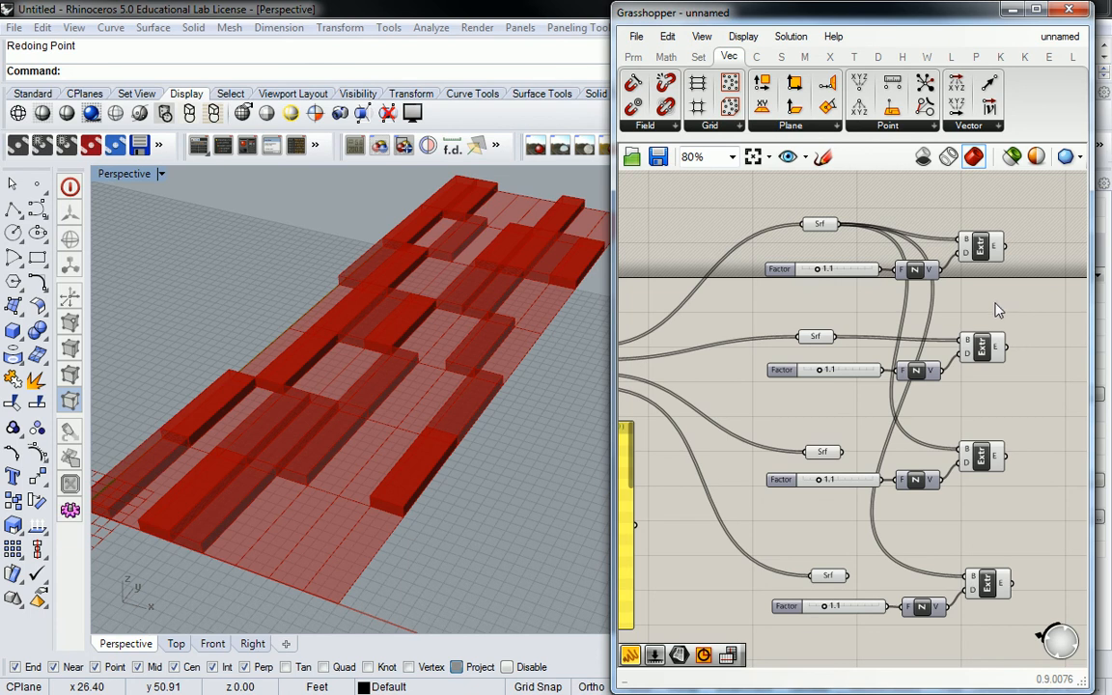
left_click_drag(843, 452, 964, 458)
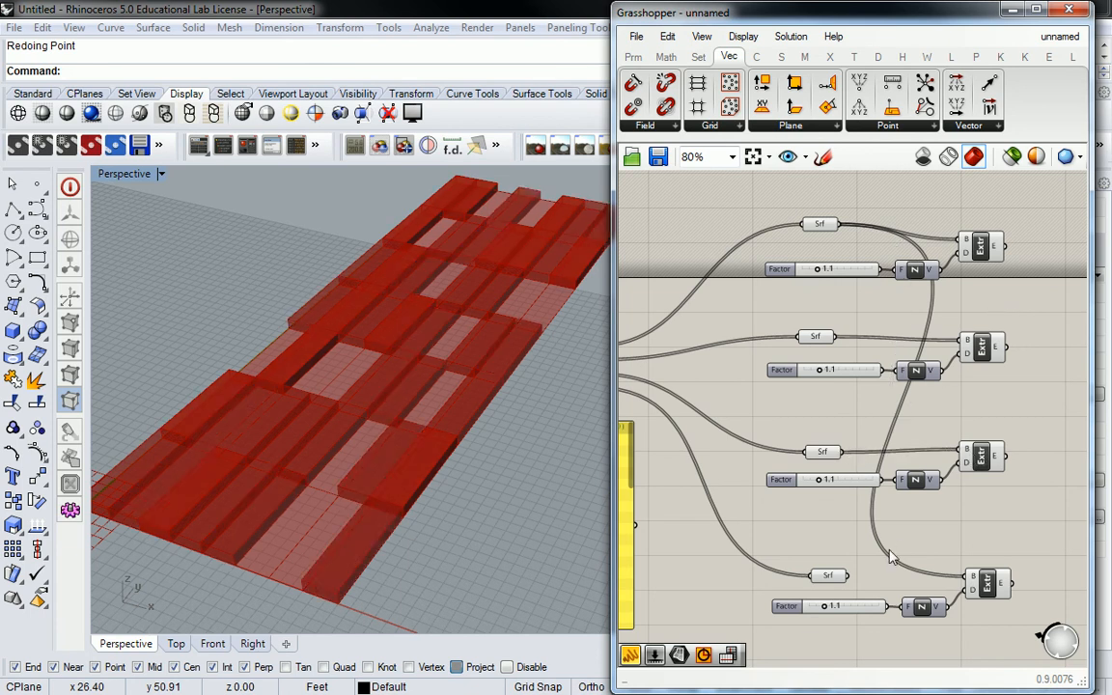
left_click_drag(851, 577, 962, 571)
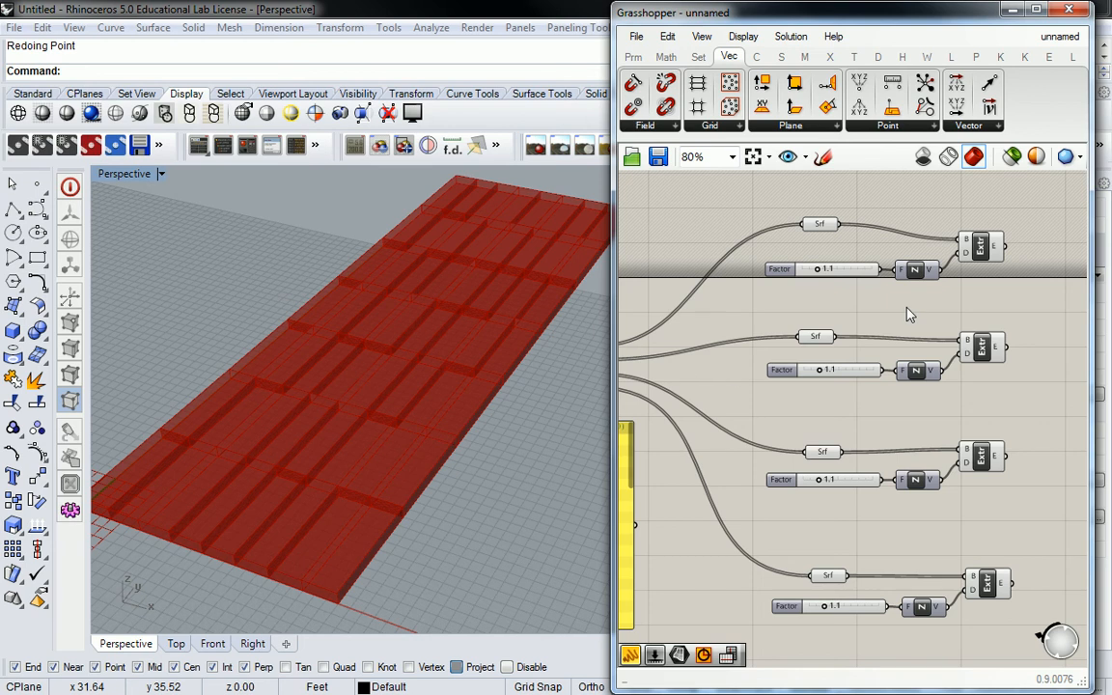
- Set the four extrusion factor sliders, from first to fourth, to 0.7, 2.4, 4.1 and 1.5
left_click_drag(817, 270, 814, 277)
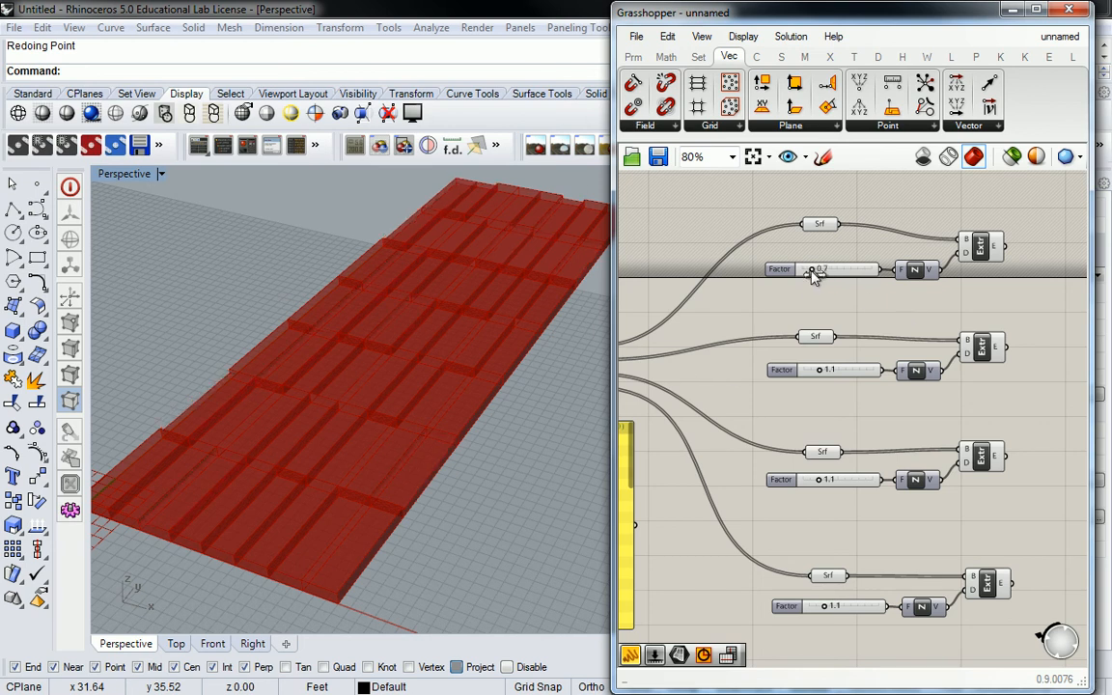
left_click_drag(820, 370, 840, 377)
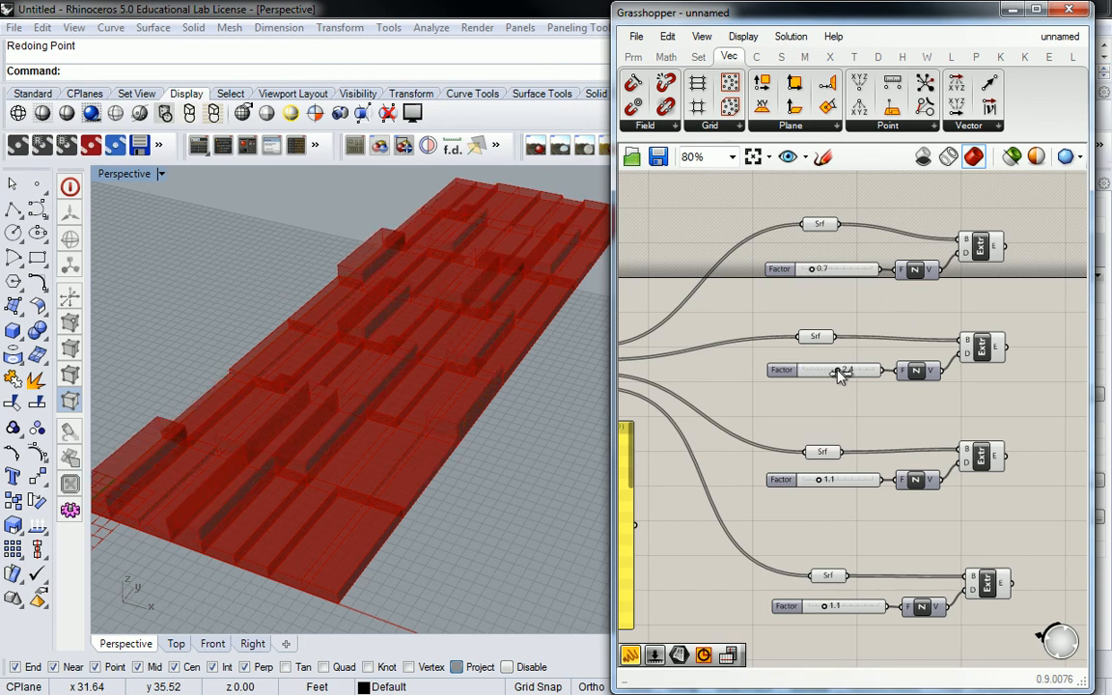
left_click_drag(823, 479, 864, 485)
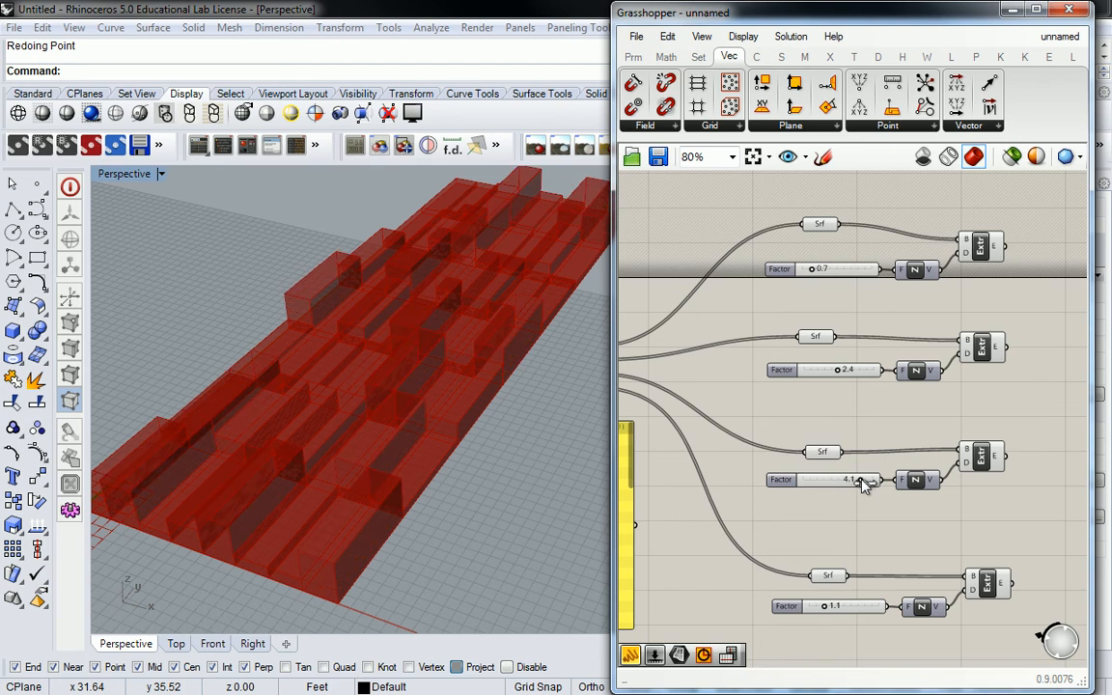
left_click_drag(828, 608, 836, 612)
- Examine the extruded panels in the Perspective view, highlighting the geometry of the first and third Extrude components
right_click_drag(440, 434, 479, 349)
scroll(328, 436, "up", 5)
right_click_drag(328, 437, 395, 426)
scroll(440, 442, "down", 7)
scroll(395, 426, "up", 6)
scroll(438, 416, "down", 4)
scroll(437, 416, "up", 3)
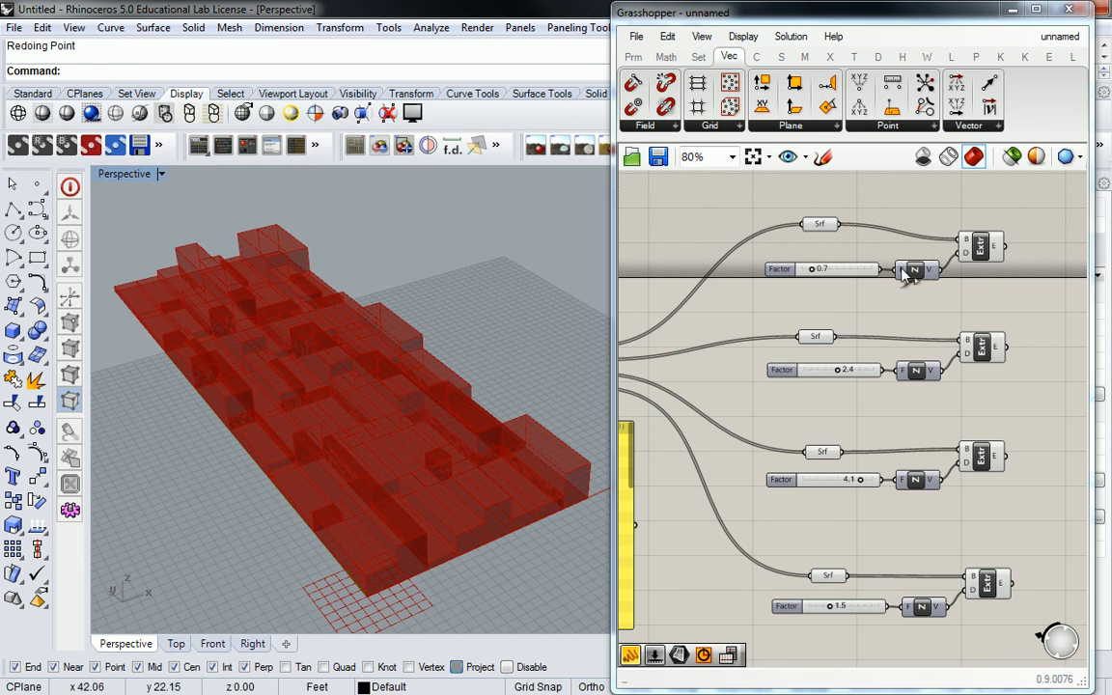
left_click(982, 249)
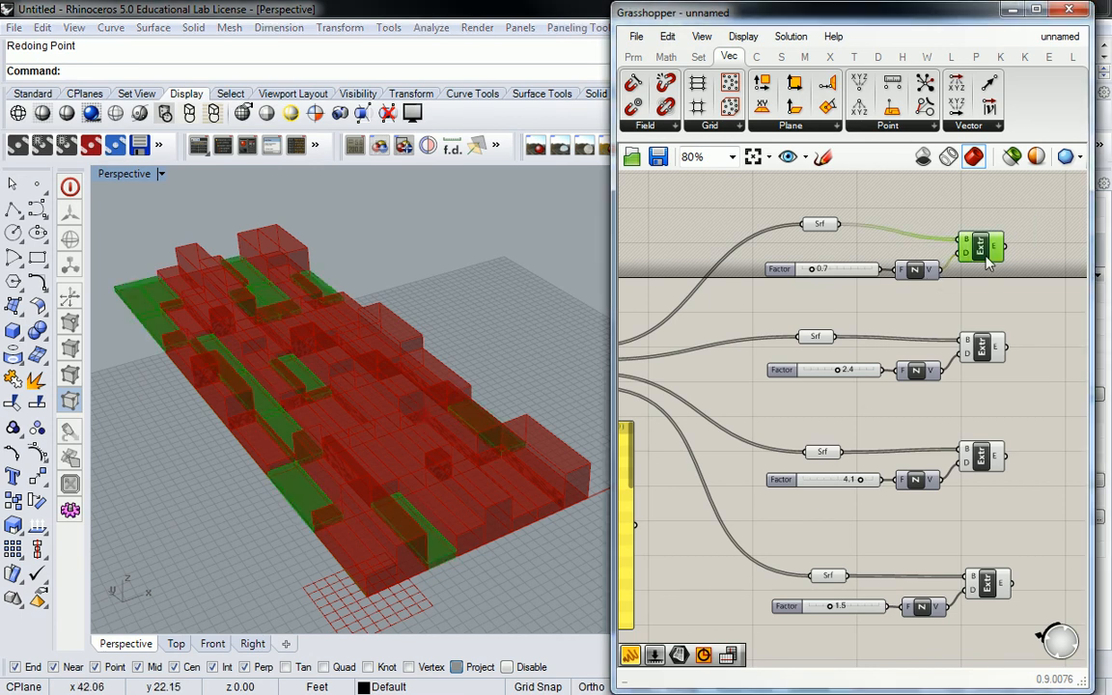
left_click(986, 459, "shift")
right_click_drag(347, 464, 338, 462)
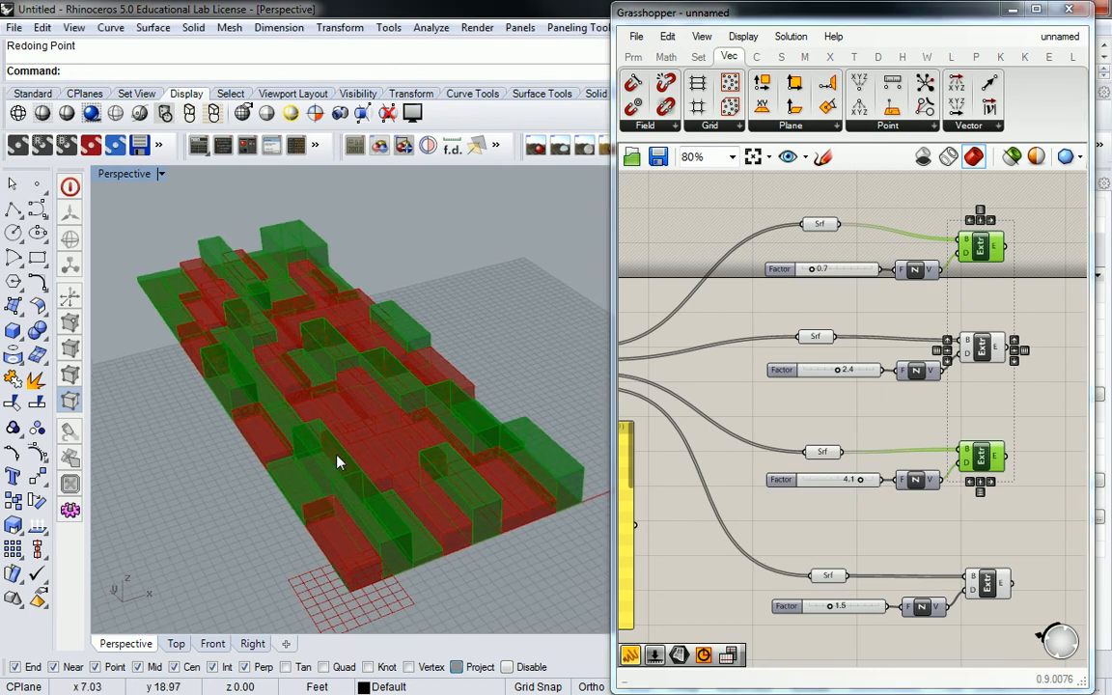
scroll(389, 442, "up", 2)
scroll(396, 435, "down", 1)
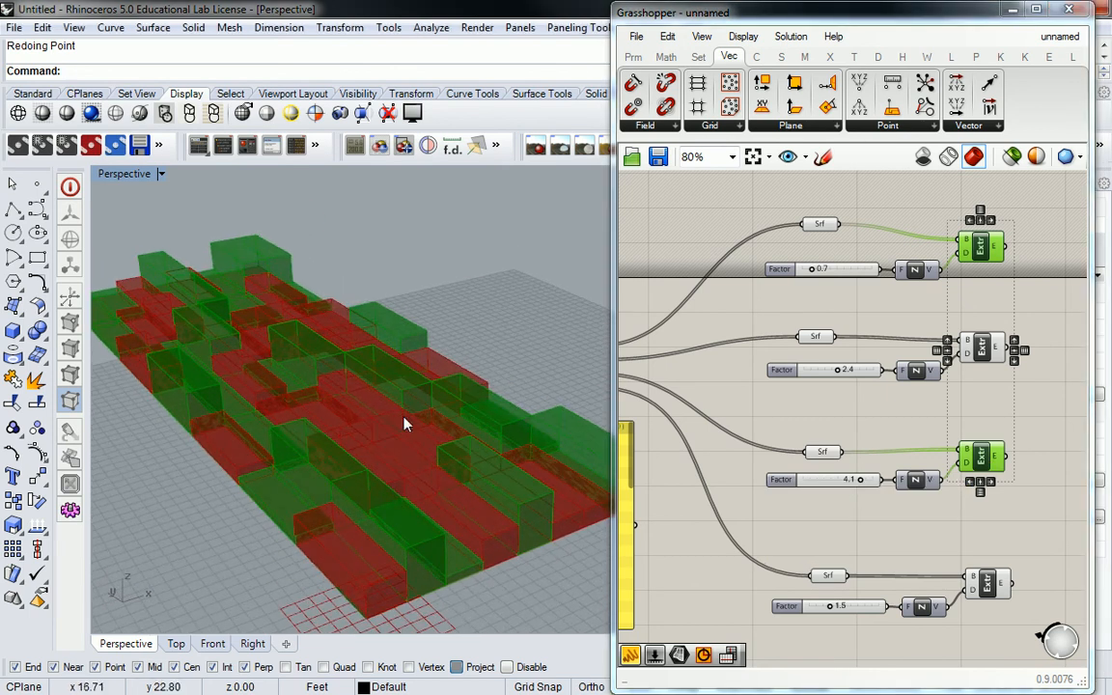